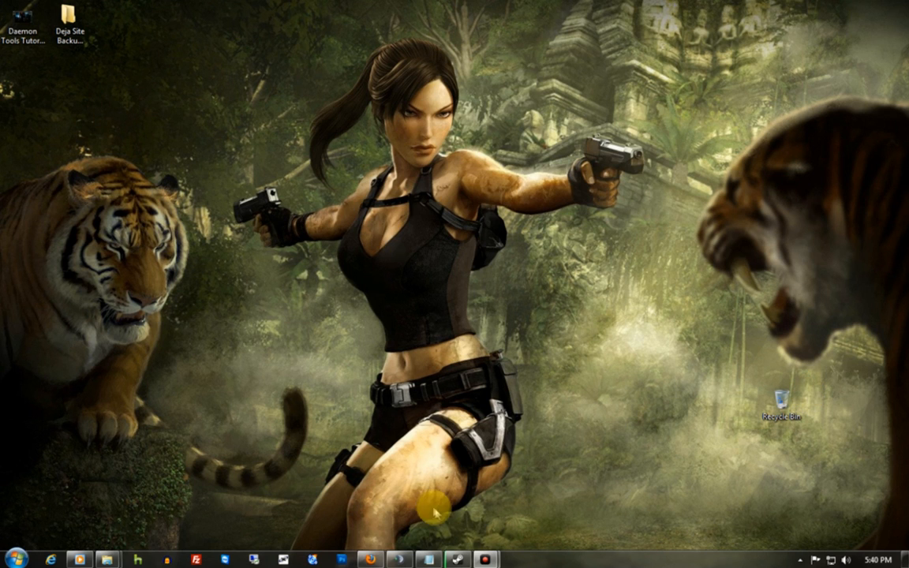
- Launch µTorrent from the list of installed programs
click(16, 559)
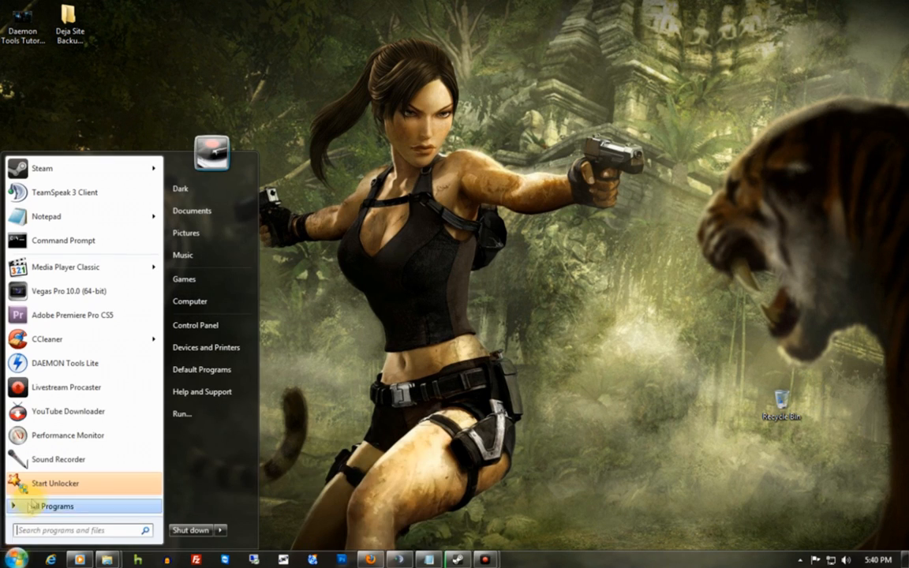
click(40, 513)
click(56, 163)
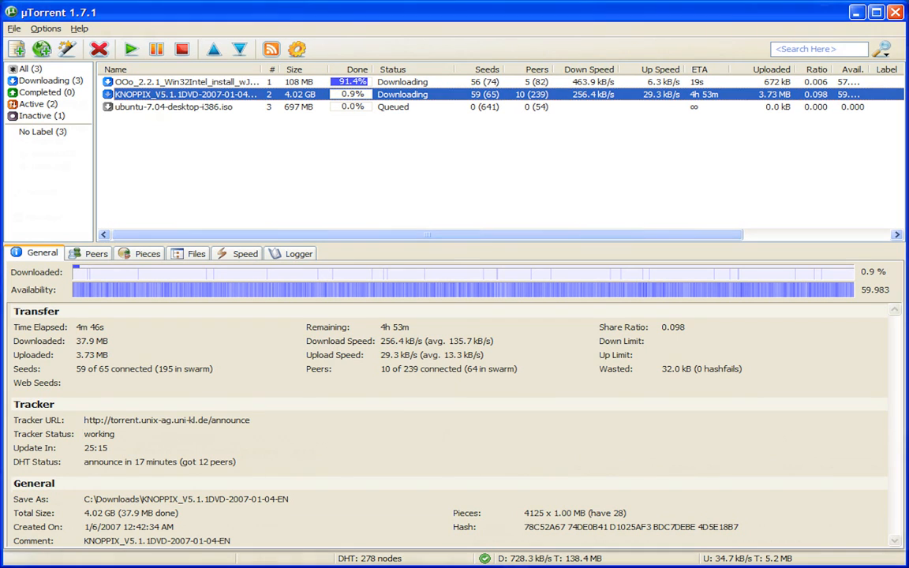
- Stop all torrents that are currently seeding and switch to the list of downloading torrents
click(27, 115)
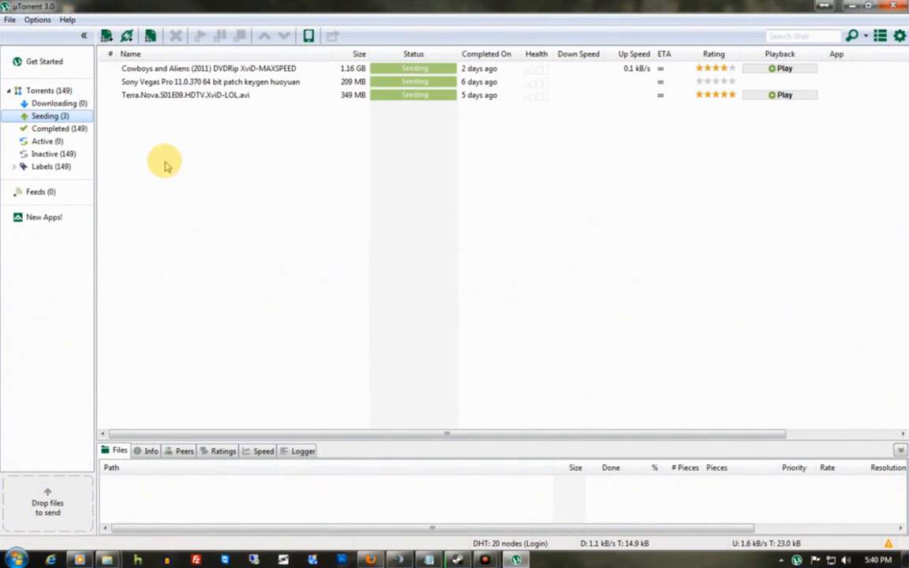
key(ctrl+a)
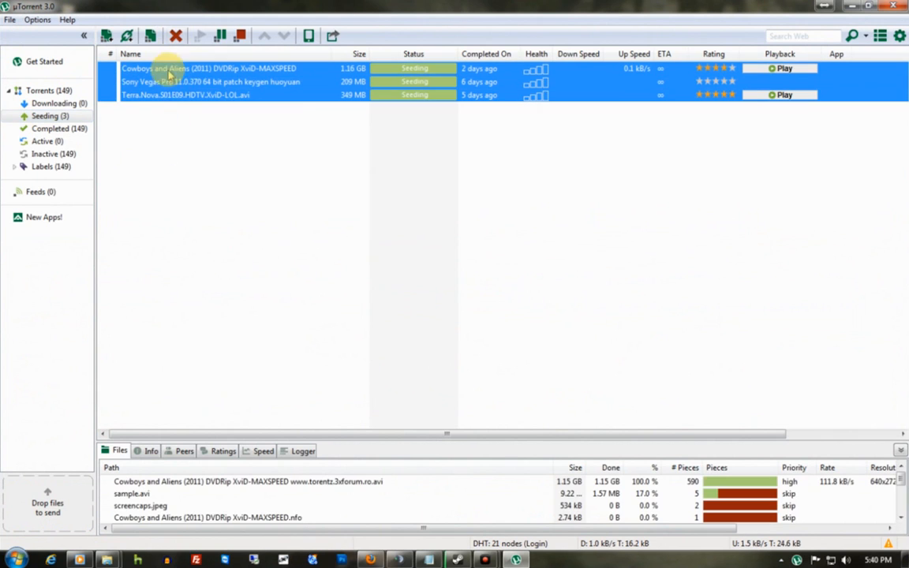
right_click(152, 68)
click(176, 188)
click(28, 102)
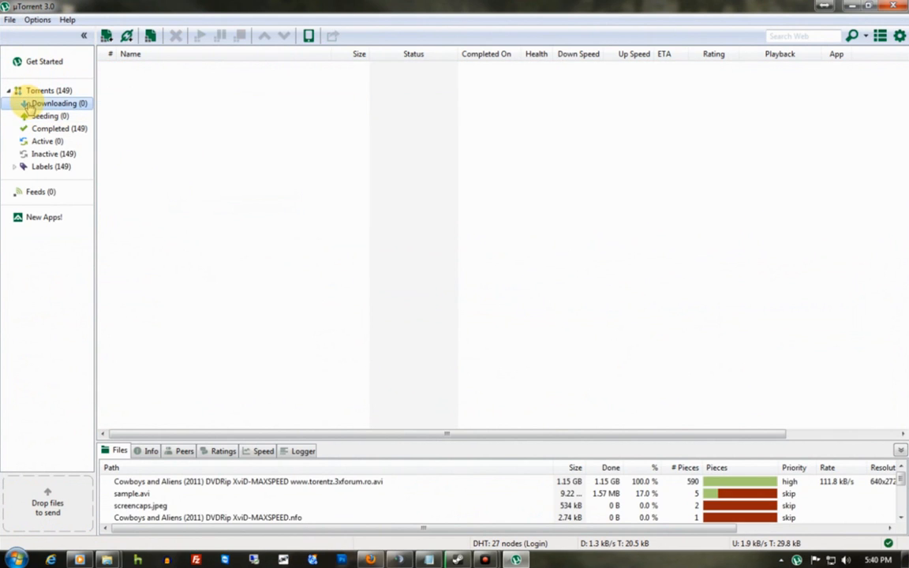
- Open the µTorrent preferences and review the Queueing limits and the Transfer Cap settings
click(37, 20)
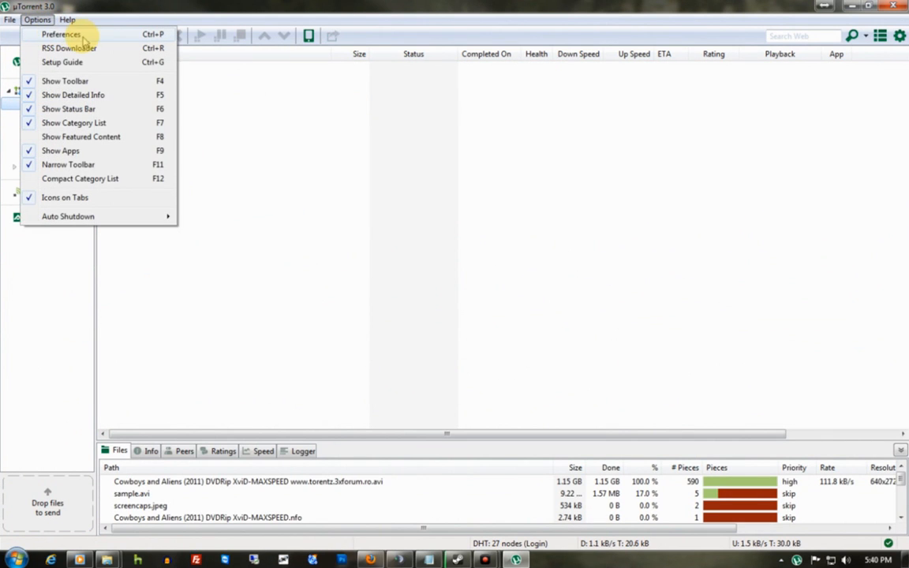
click(60, 36)
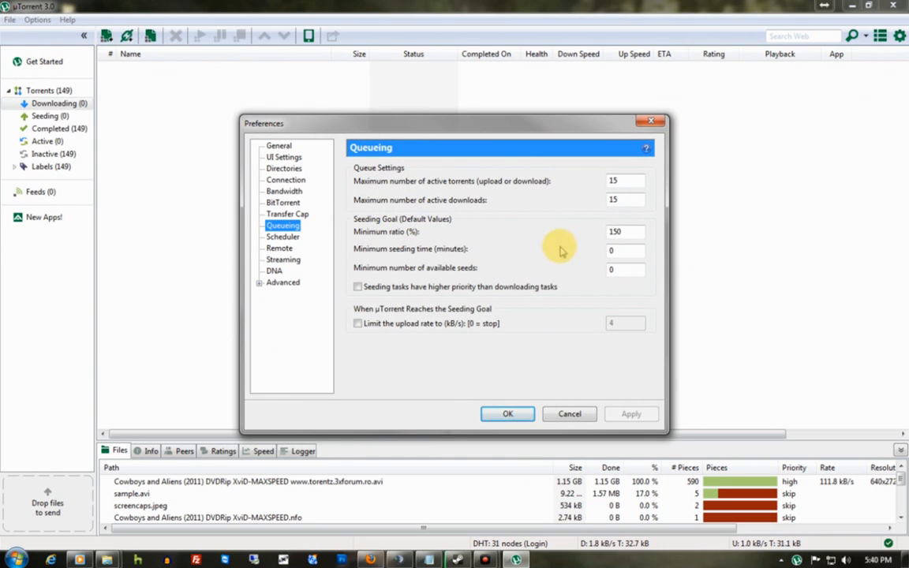
click(623, 181)
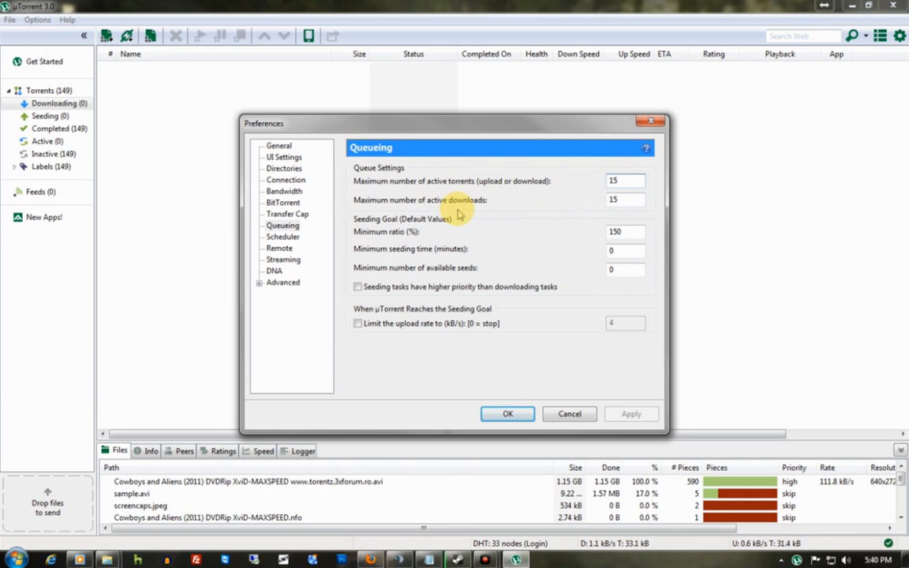
click(286, 215)
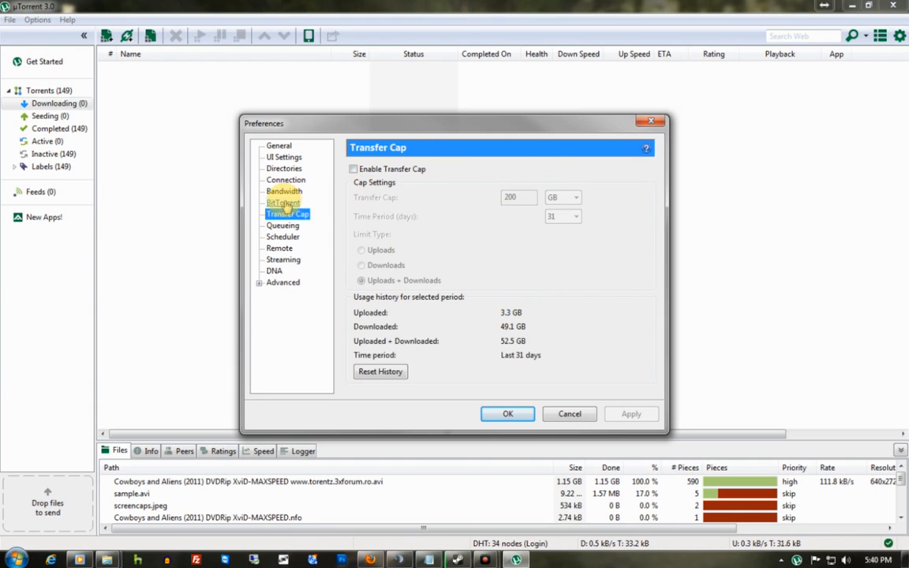
- Set the outgoing protocol encryption to Forced in the BitTorrent preferences
click(284, 203)
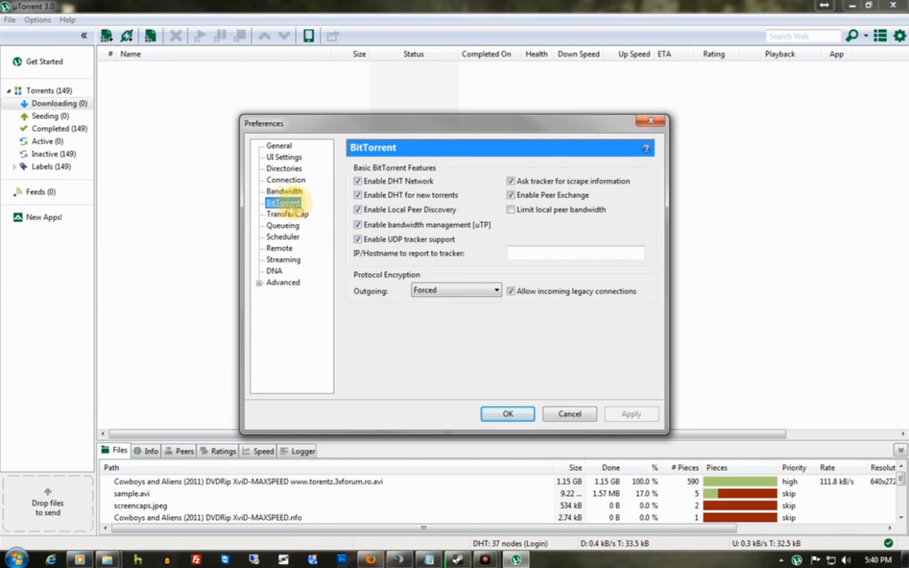
click(442, 291)
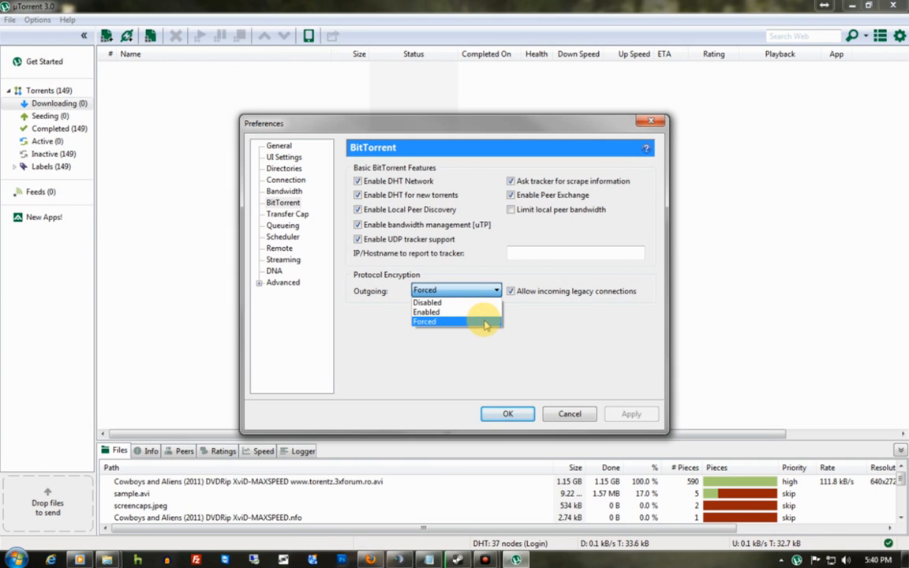
click(485, 323)
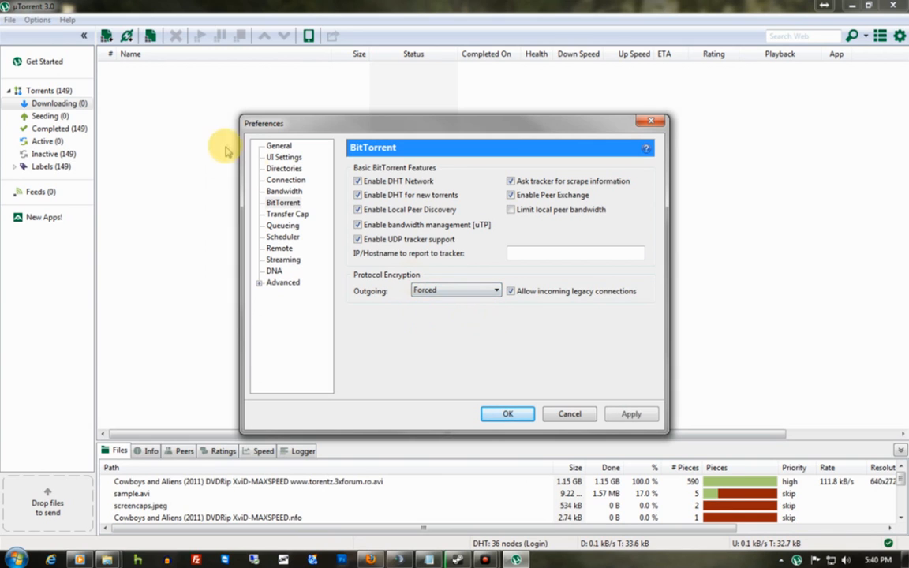
- Look up the port used for incoming connections in the Connection preferences and highlight its number
click(284, 191)
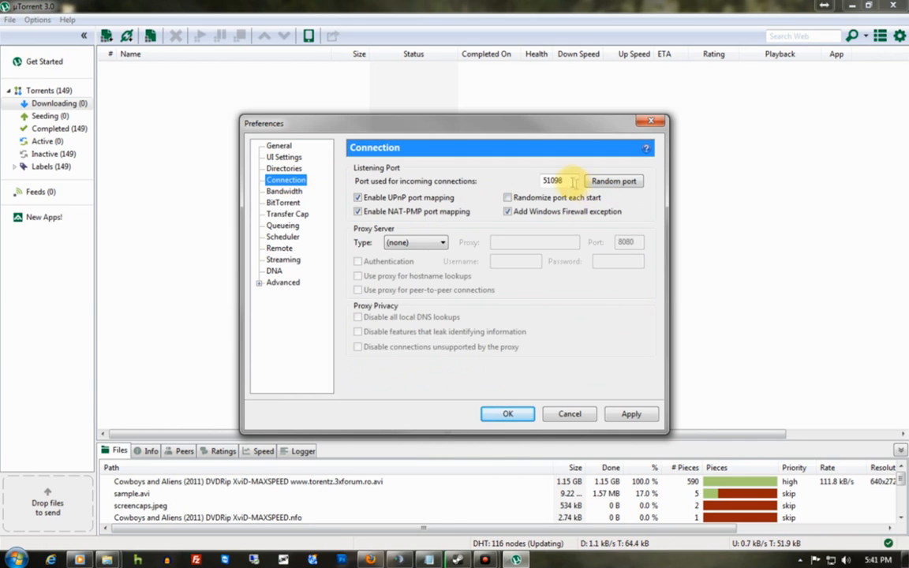
drag(568, 181, 544, 180)
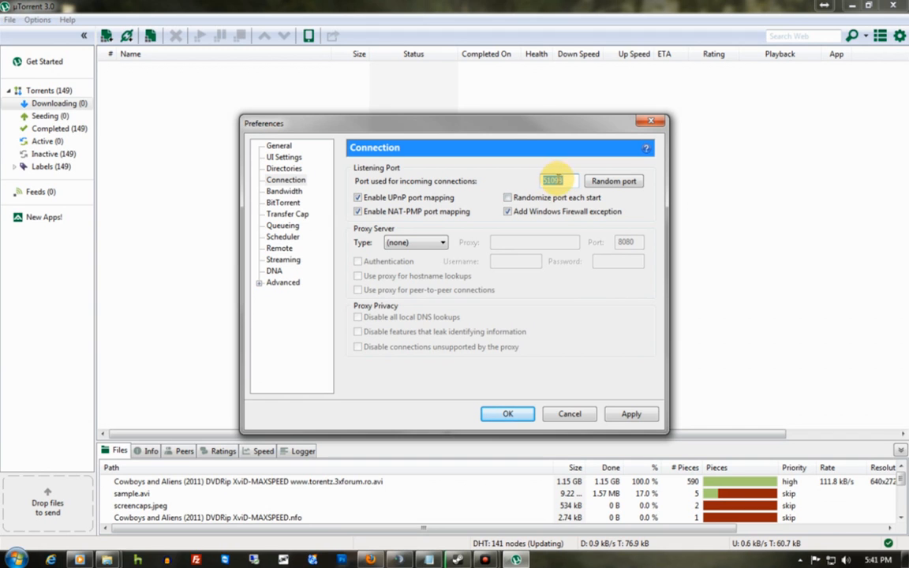
- Switch to Firefox and close every tab except the NETGEAR router's port forwarding page
click(368, 558)
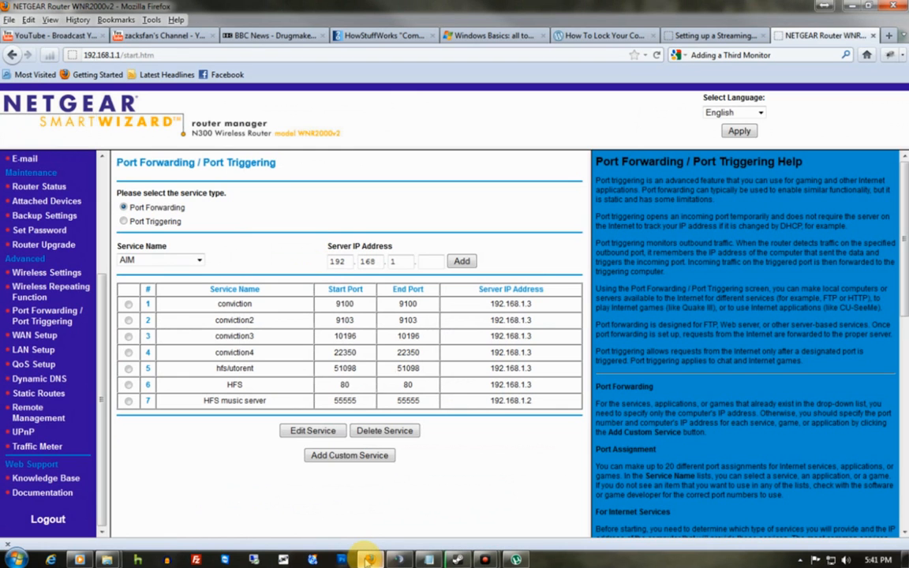
right_click(829, 35)
click(841, 118)
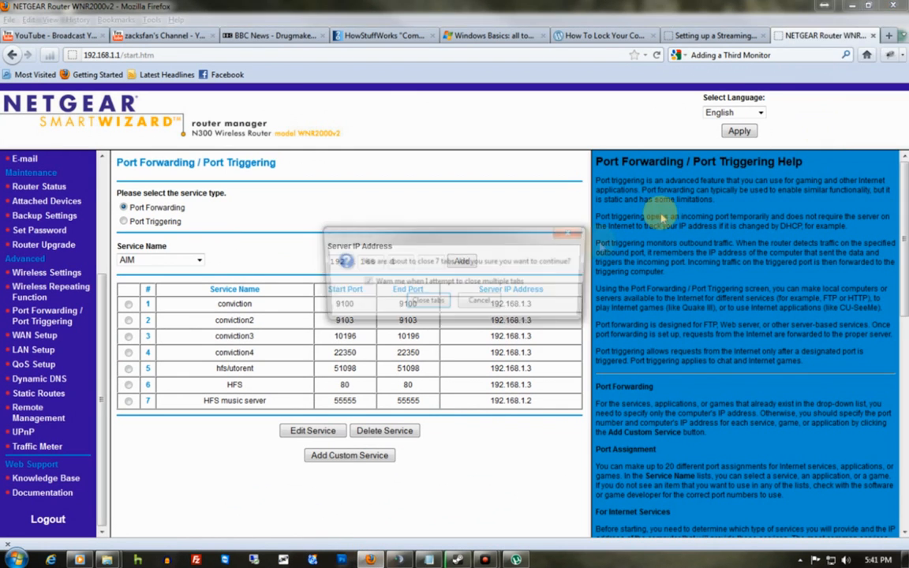
click(426, 303)
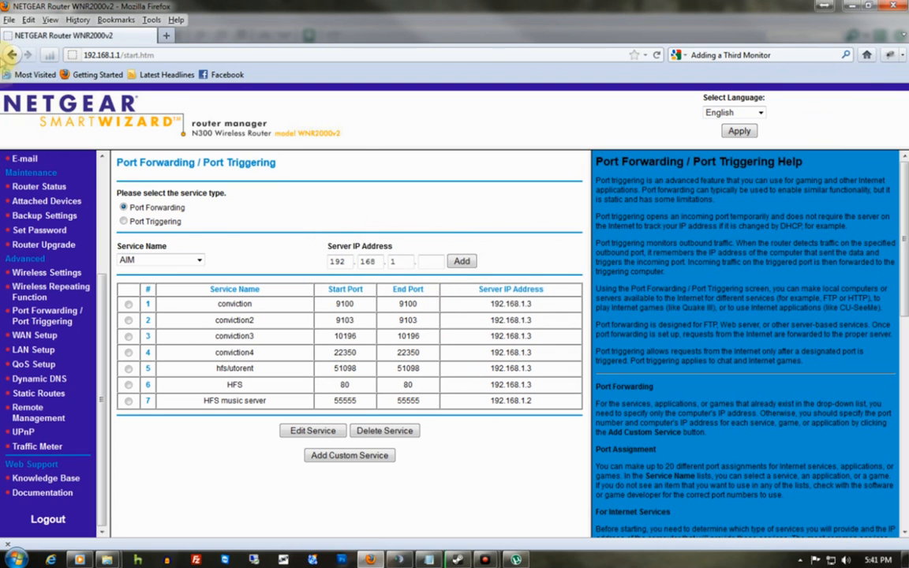
click(15, 559)
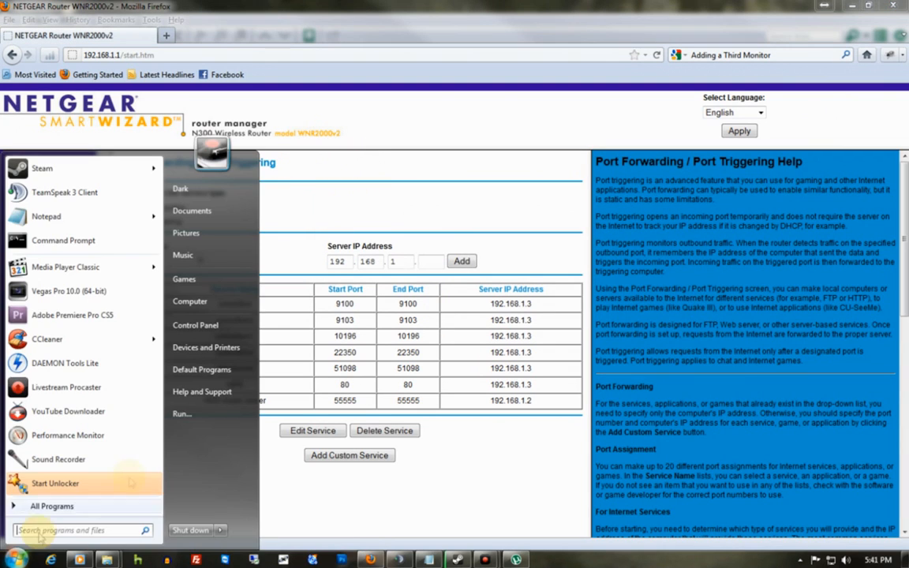
click(212, 414)
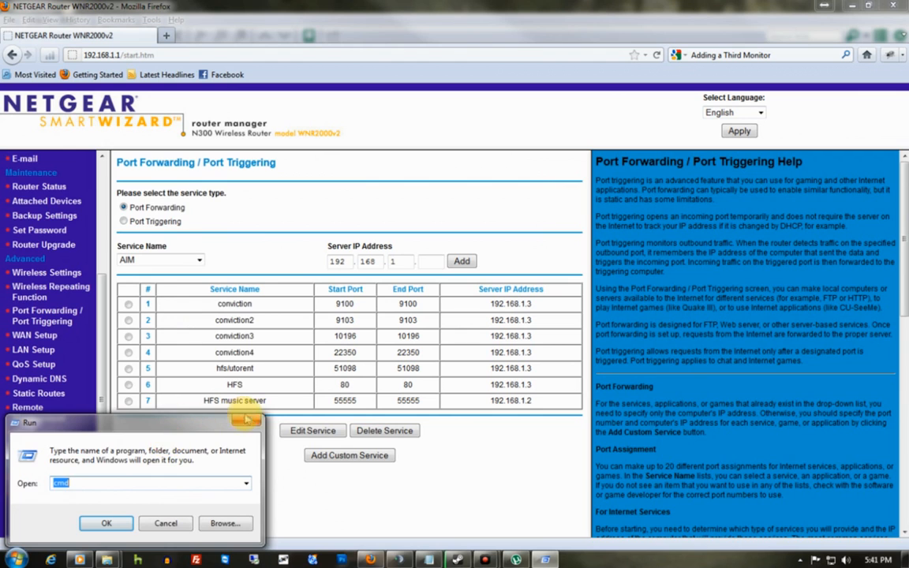
click(246, 420)
- Check the computer's IPv4 address and default gateway in the Local Area Connection details, and close the network windows
key(super)
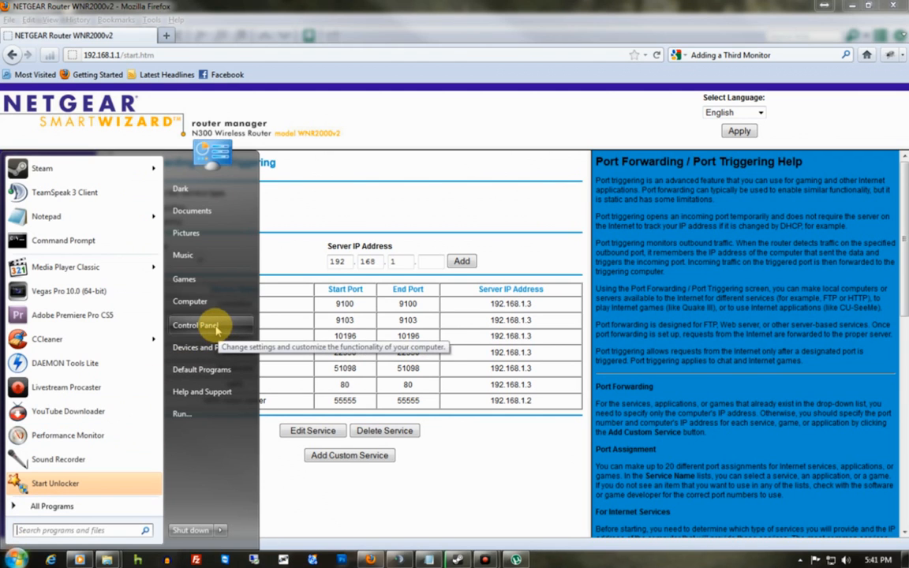
click(213, 326)
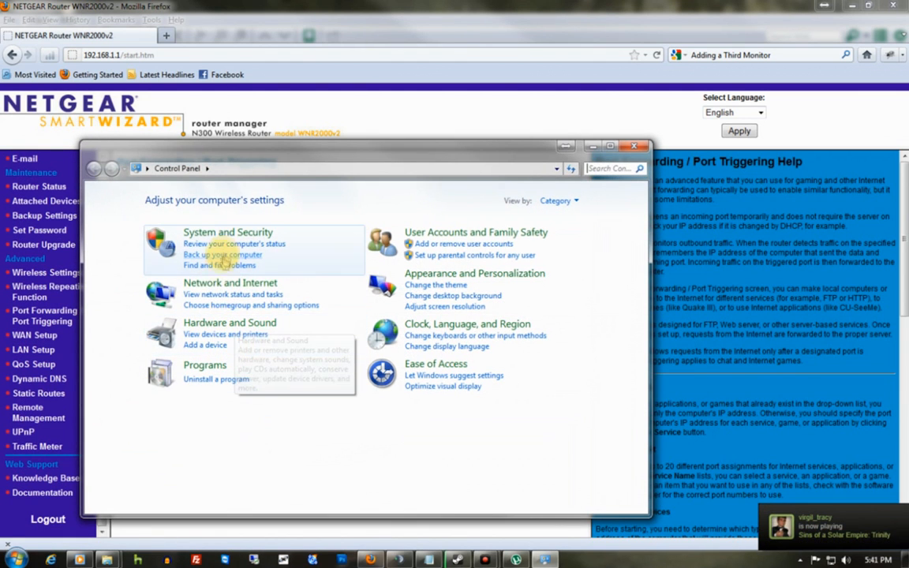
click(217, 284)
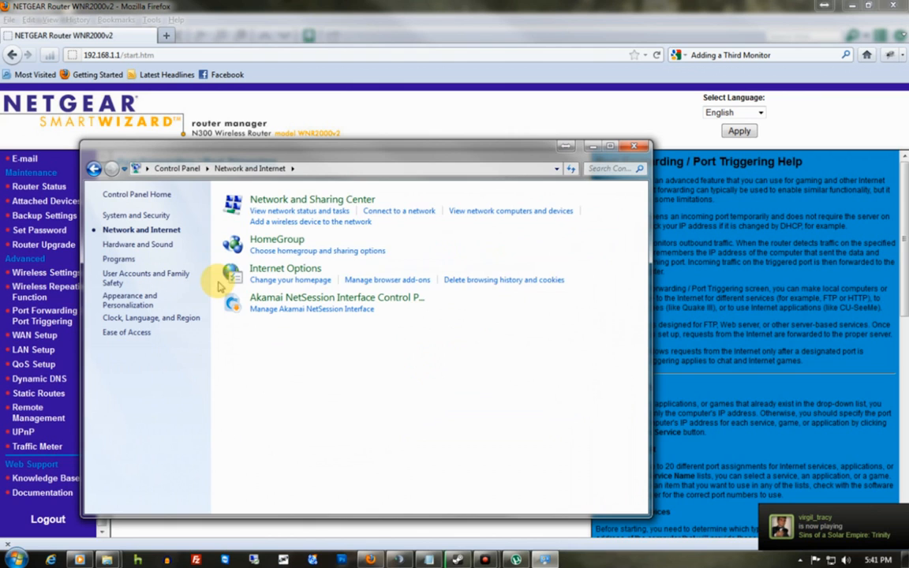
click(301, 202)
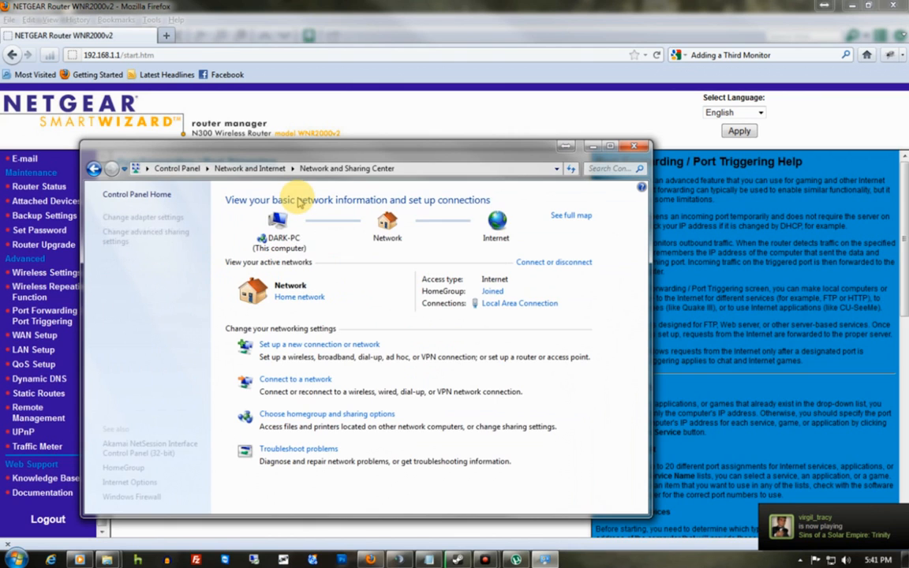
click(518, 306)
click(385, 270)
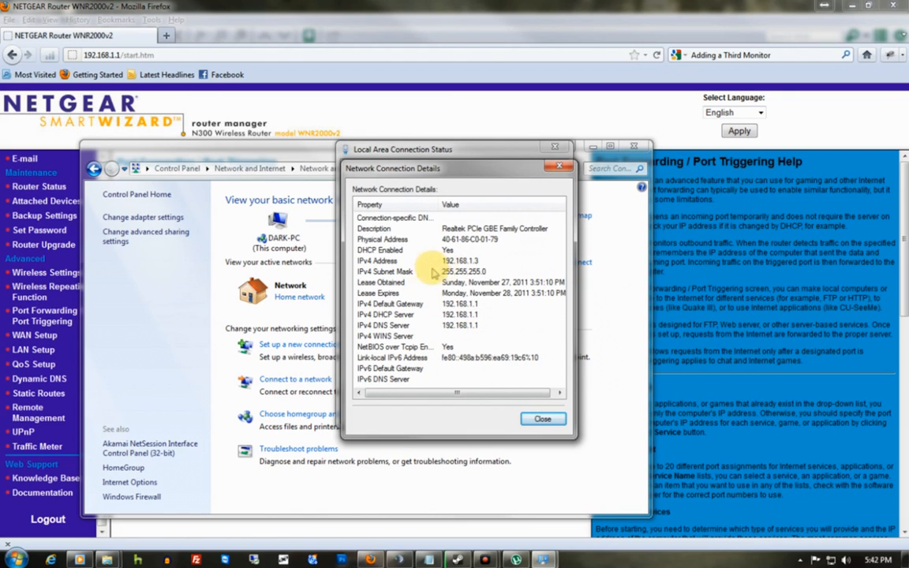
click(399, 305)
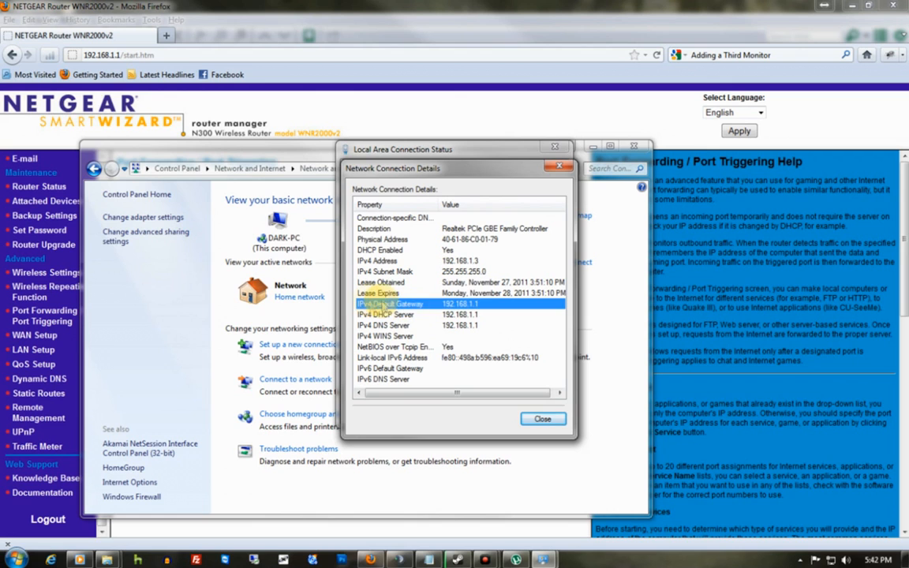
click(542, 419)
click(555, 147)
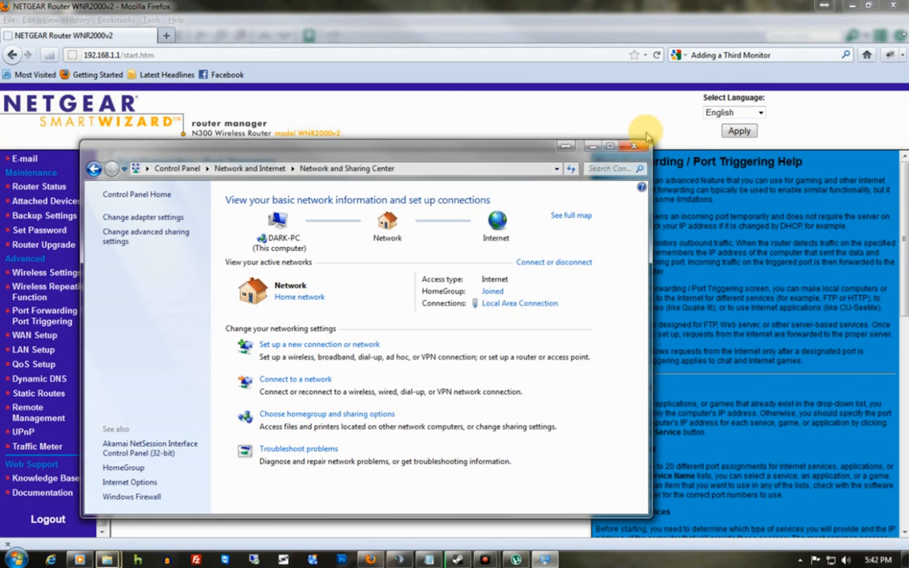
click(636, 146)
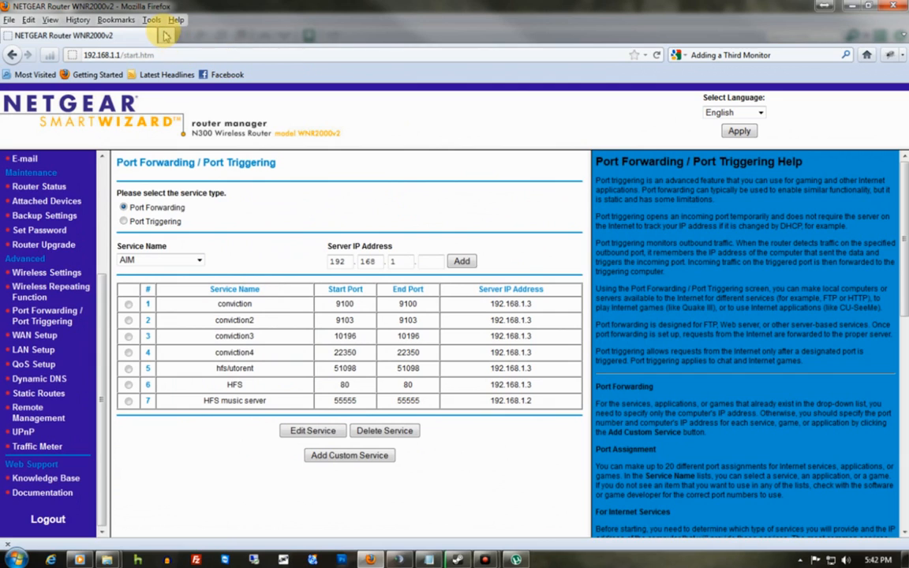
- Search the web for "port forward" in a new tab and open the PortForward.com site
click(165, 36)
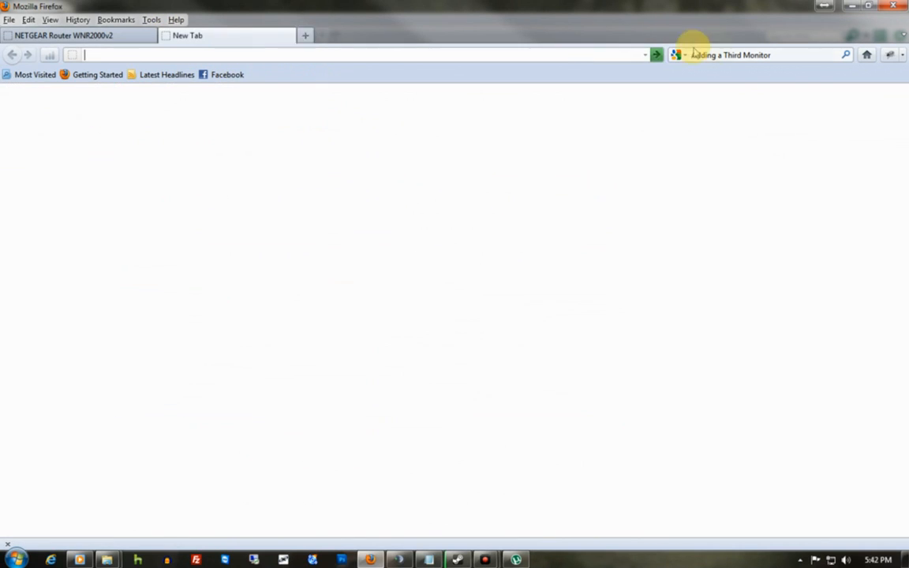
click(725, 55)
text(po)
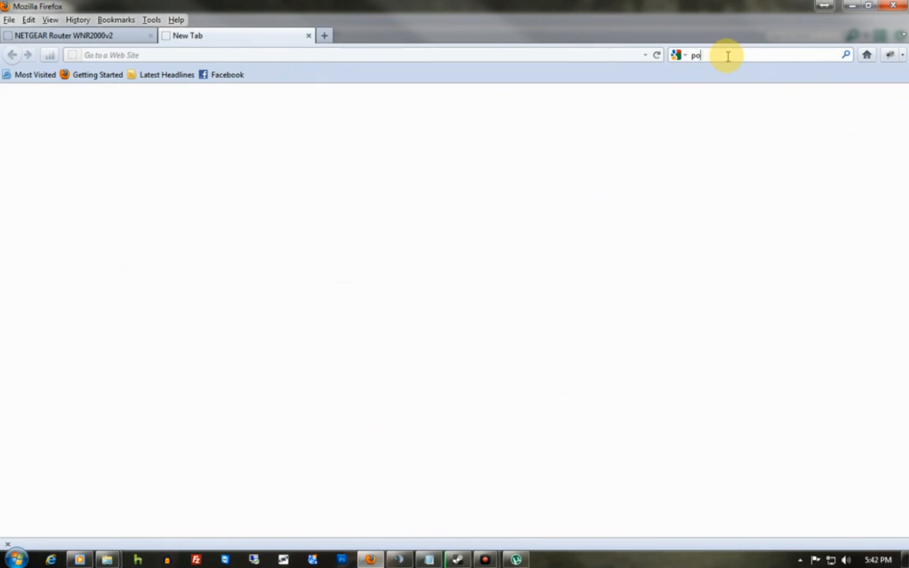
text(rt forward)
key(Return)
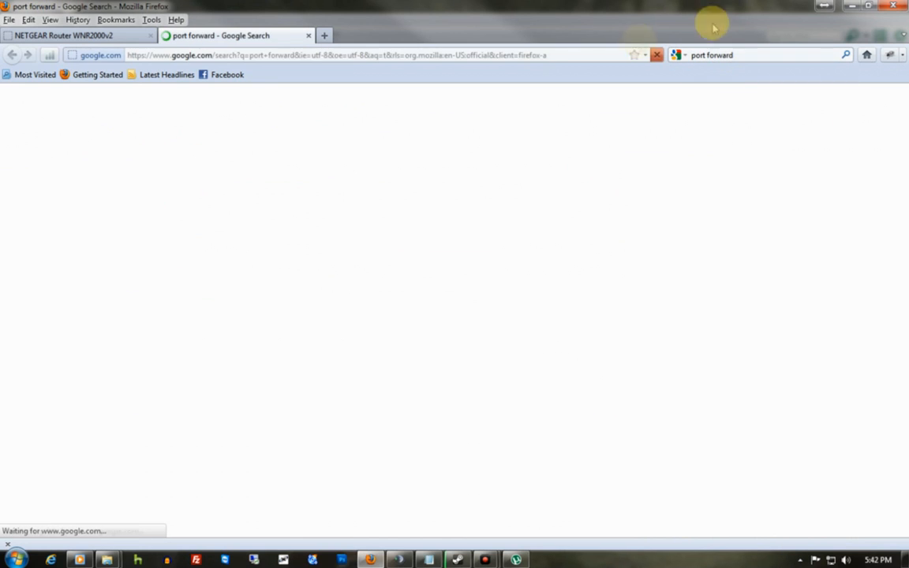
click(237, 209)
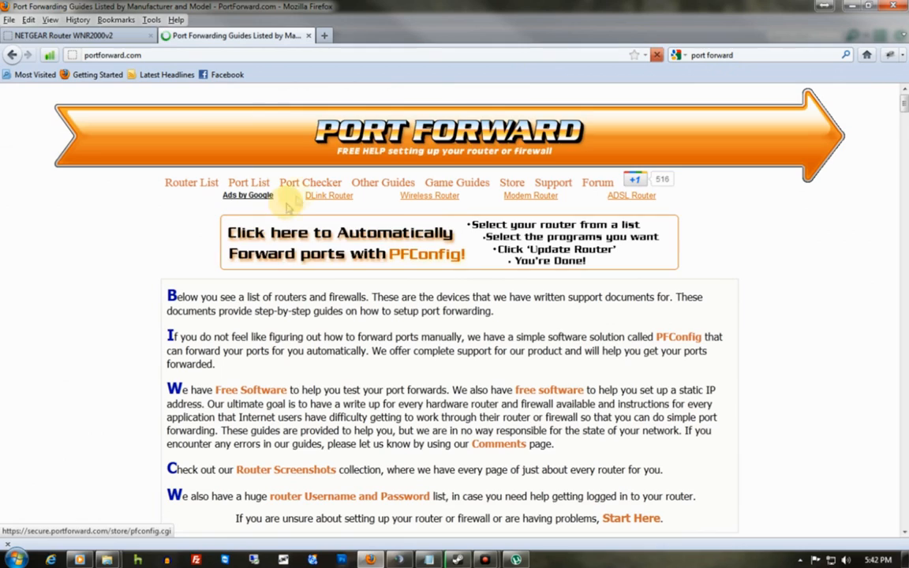
- Open the Router List on PortForward.com and look through the router manufacturers and models
click(212, 184)
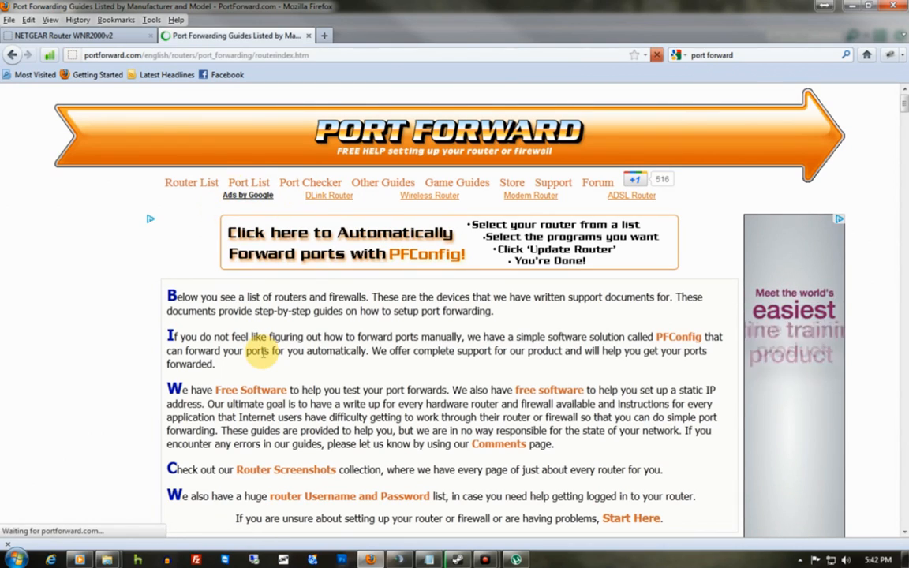
scroll(263, 353, down, 15)
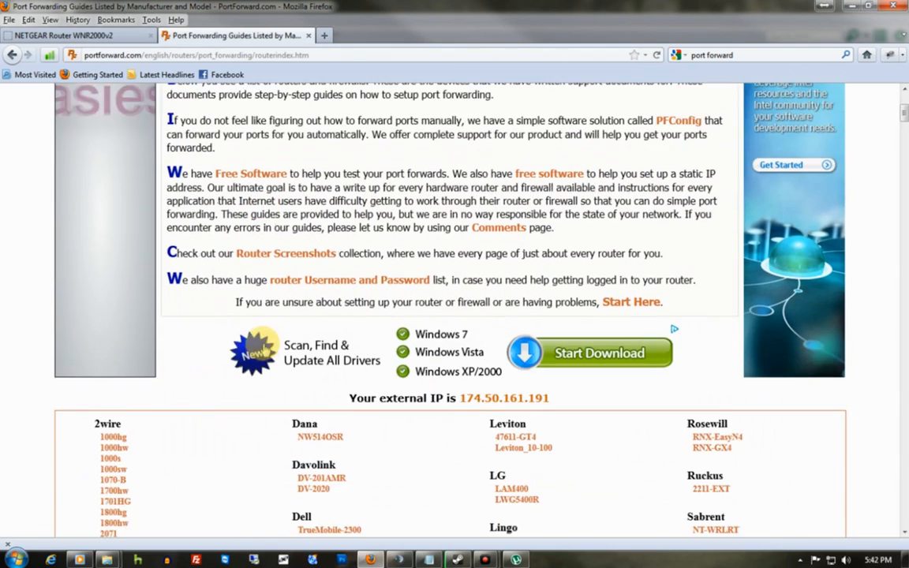
scroll(265, 333, down, 20)
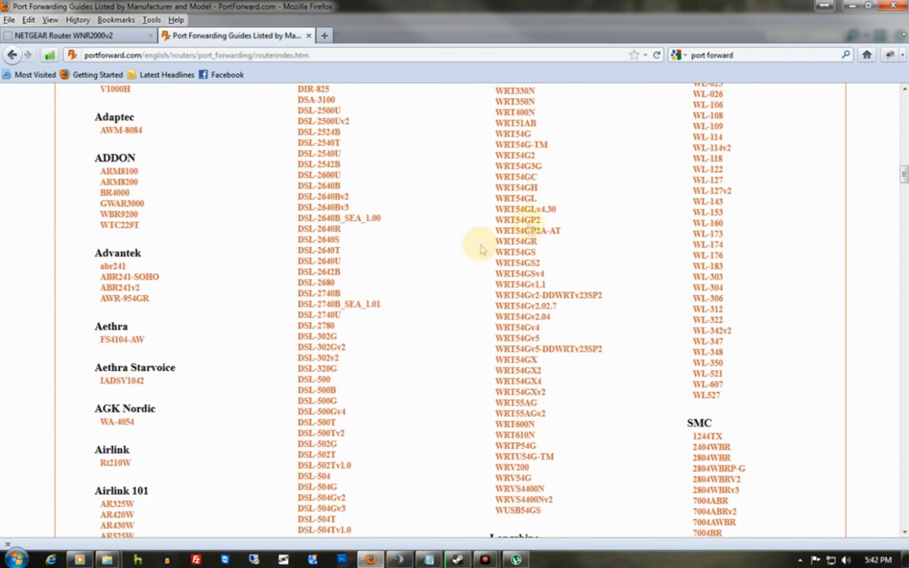
scroll(253, 134, up, 5)
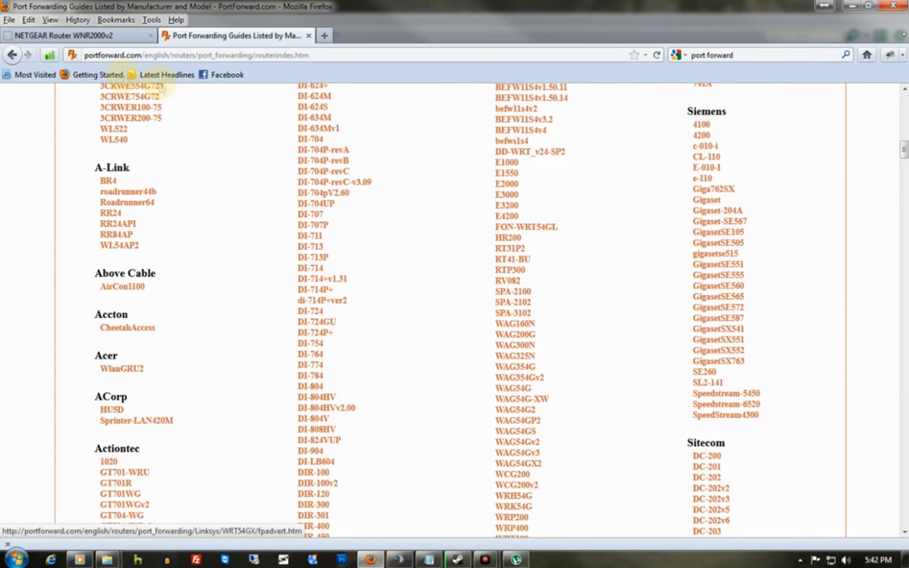
- Open a new custom service form on the NETGEAR router page and examine its name, service type, port and server IP fields
click(63, 35)
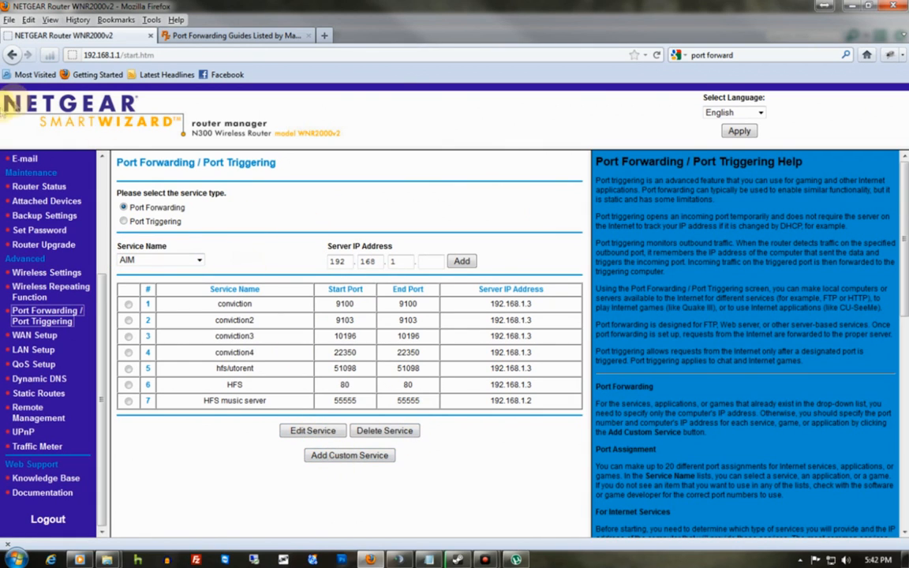
click(340, 457)
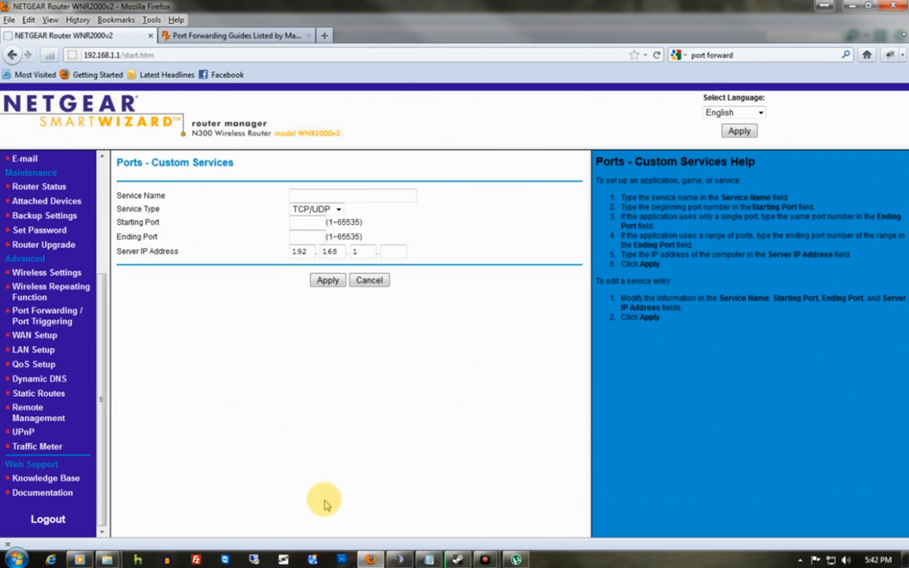
click(302, 225)
click(299, 237)
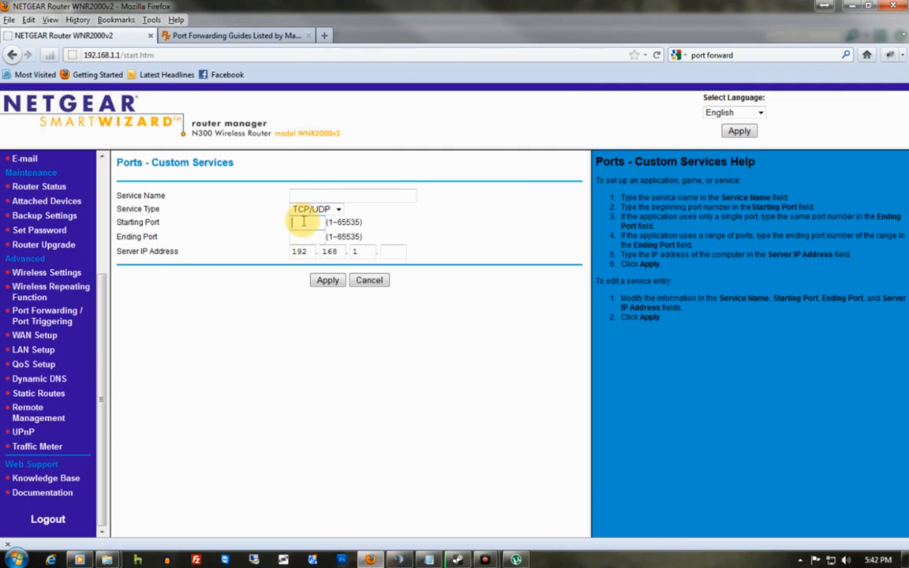
click(312, 250)
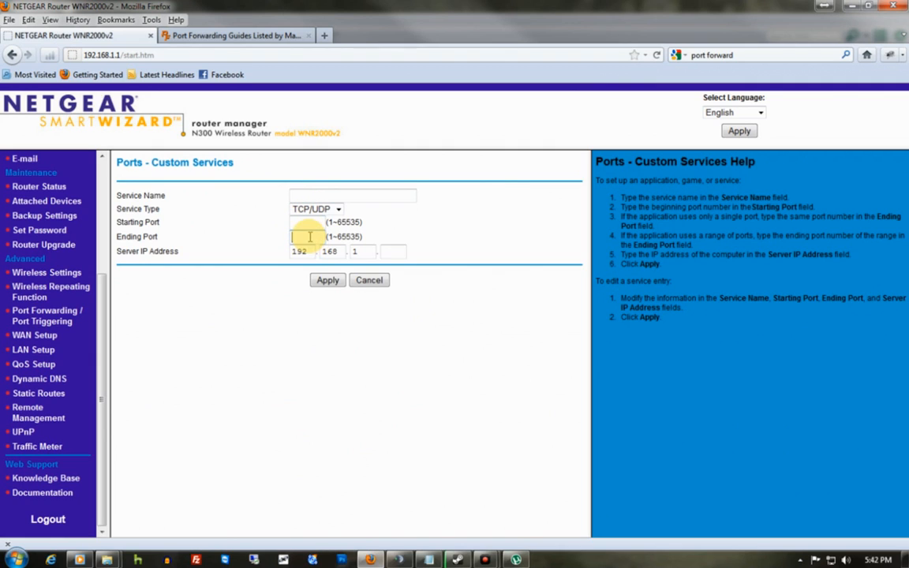
click(309, 210)
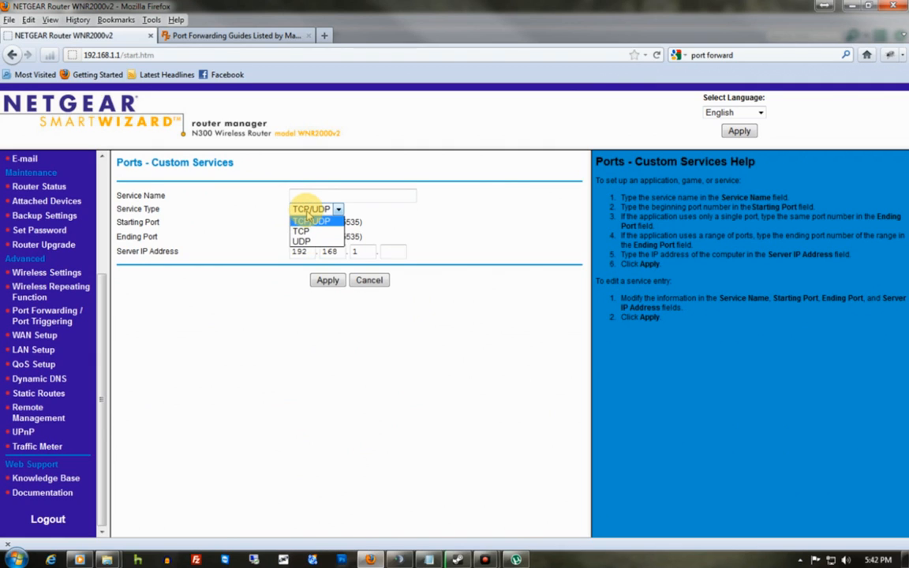
click(308, 219)
click(315, 196)
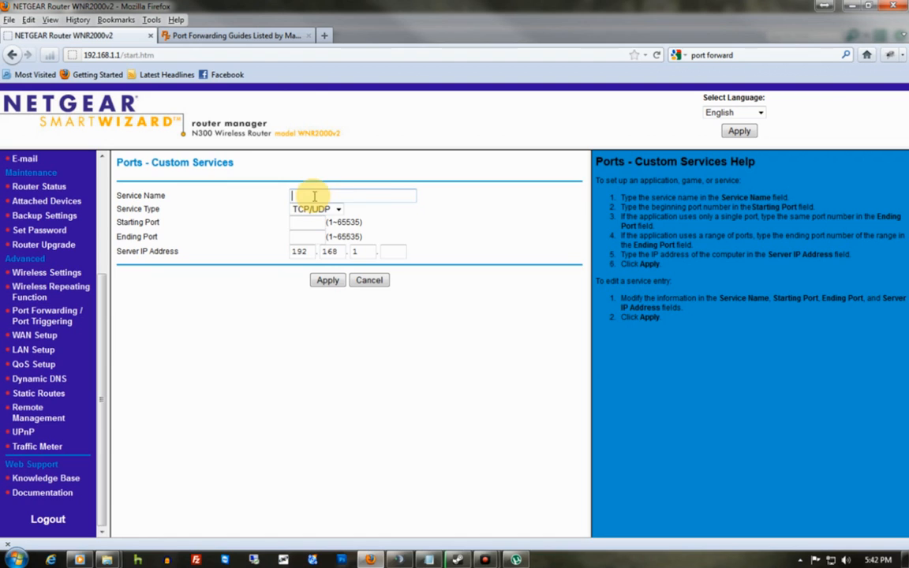
click(371, 191)
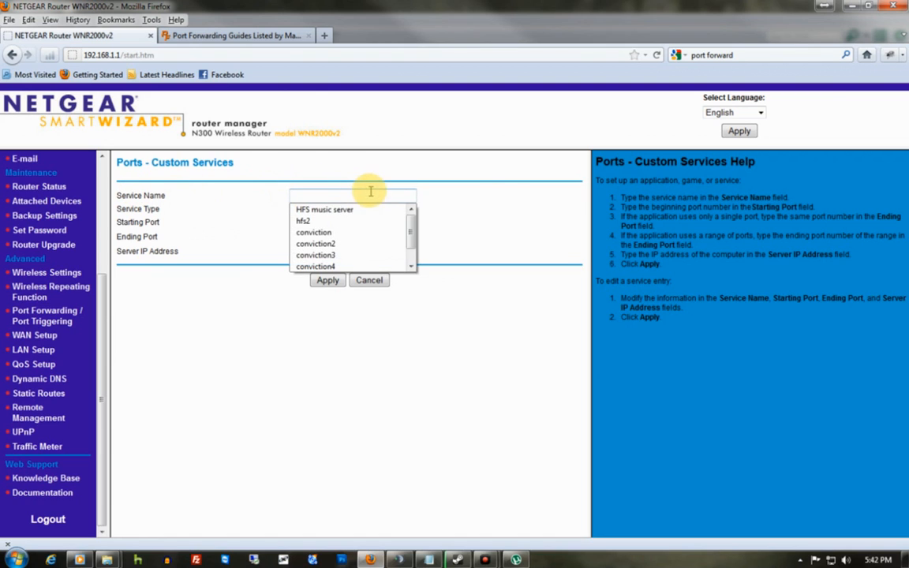
click(479, 191)
click(393, 252)
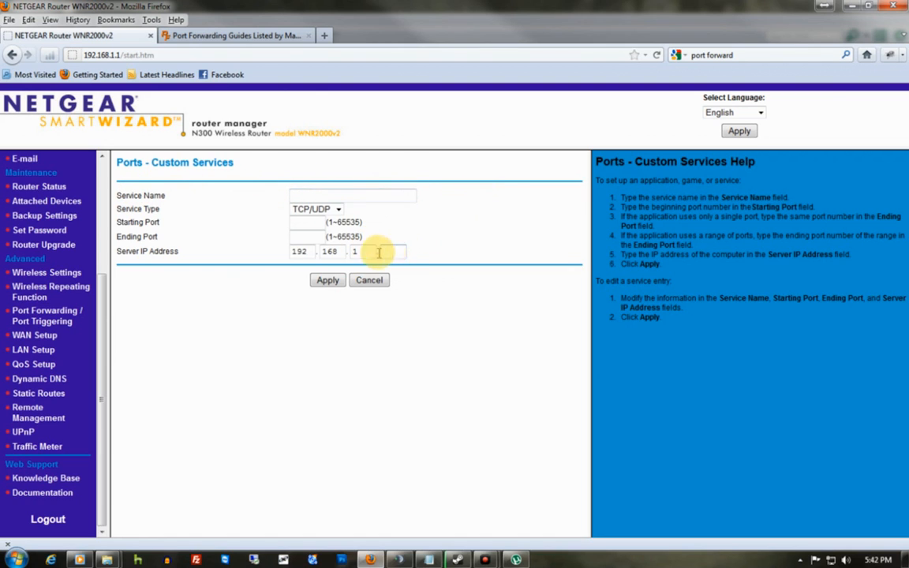
- Check the computer's IPv4 address in the Local Area Connection details and close the network windows
right_click(831, 559)
click(825, 549)
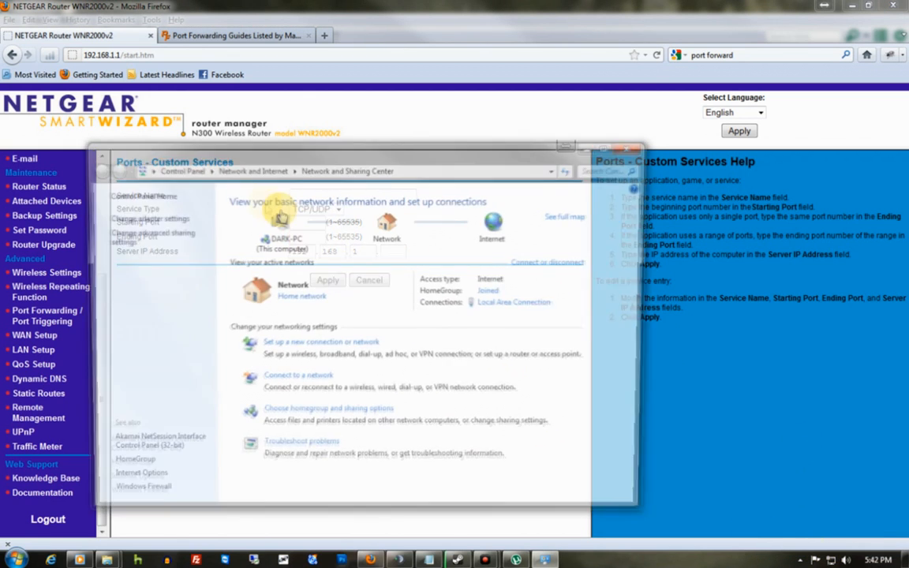
click(315, 298)
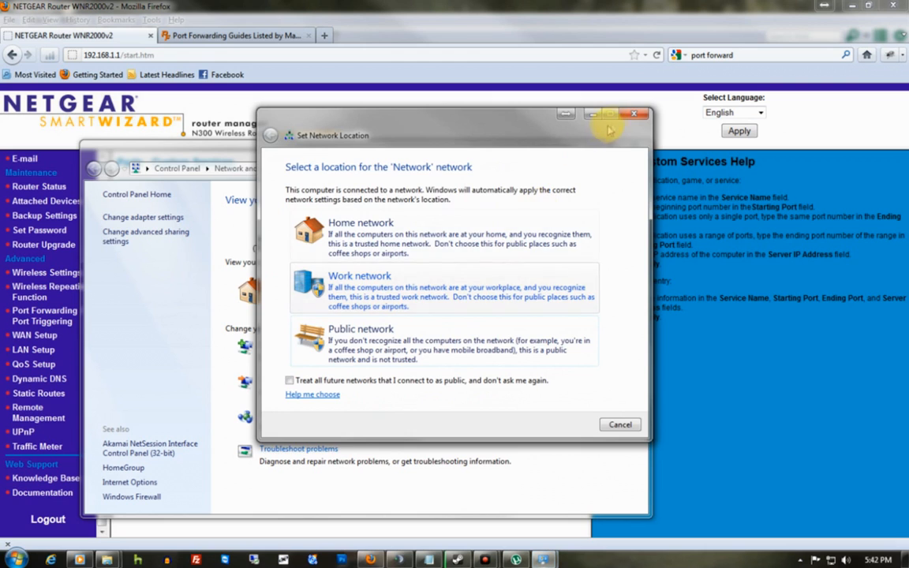
click(632, 117)
click(496, 303)
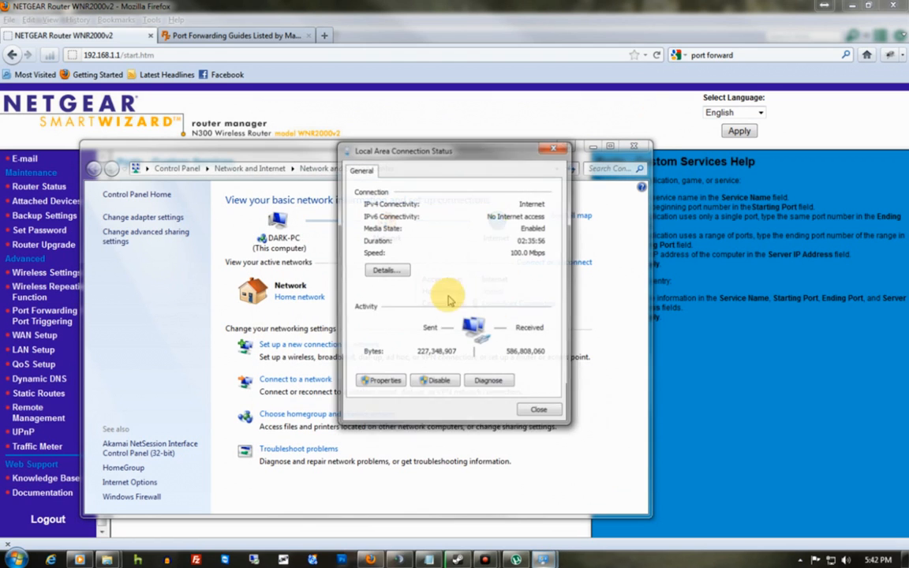
click(389, 270)
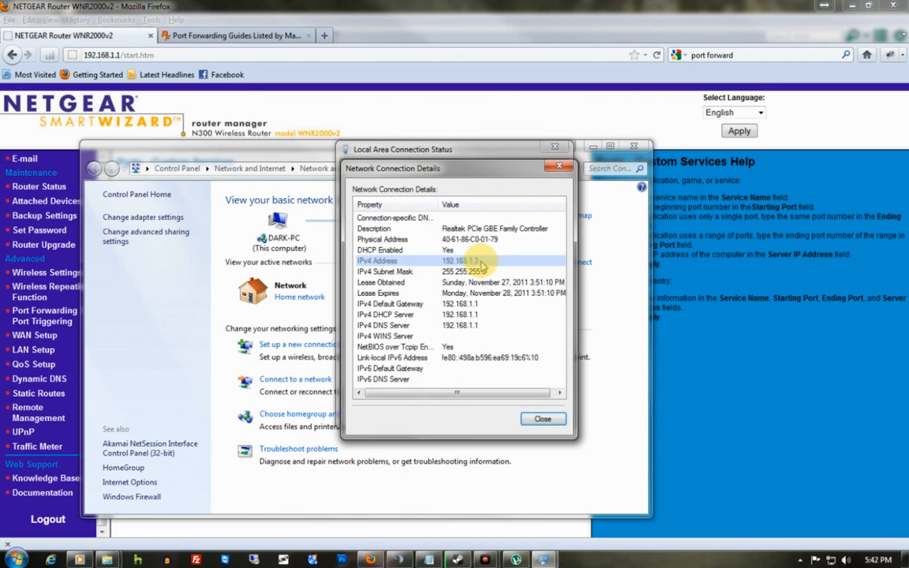
click(542, 417)
click(555, 150)
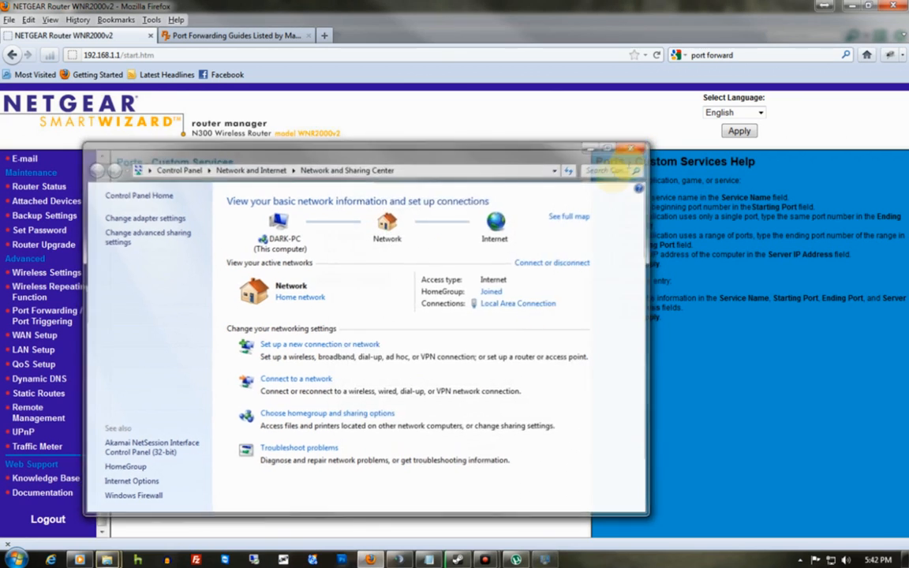
- Leave the custom service form without saving and examine the hfs/utorrent entry in the router's port forwarding list
click(391, 250)
click(305, 238)
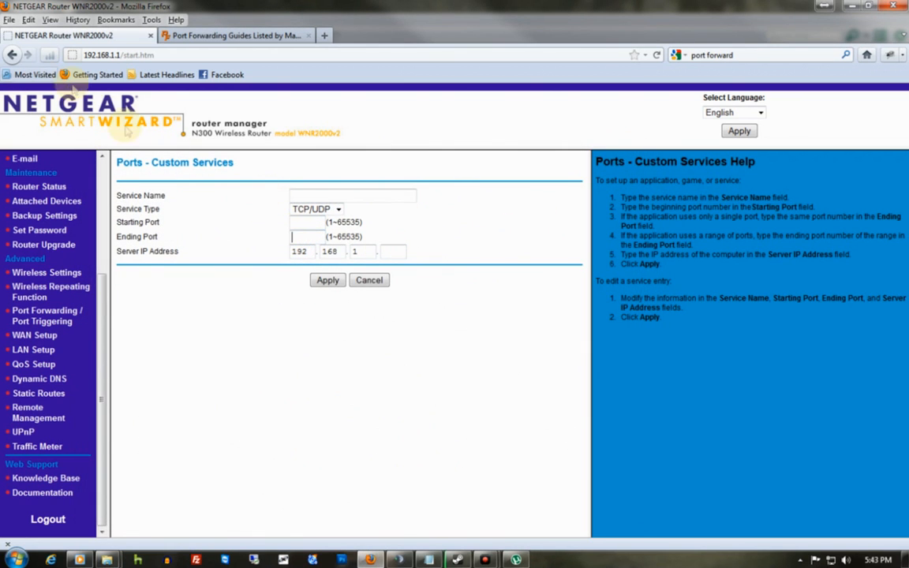
click(11, 54)
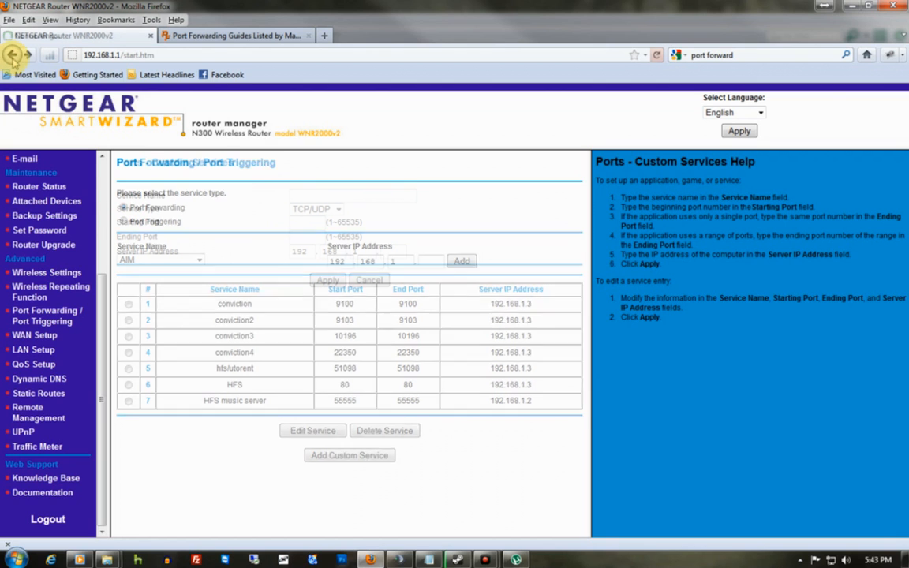
double_click(235, 368)
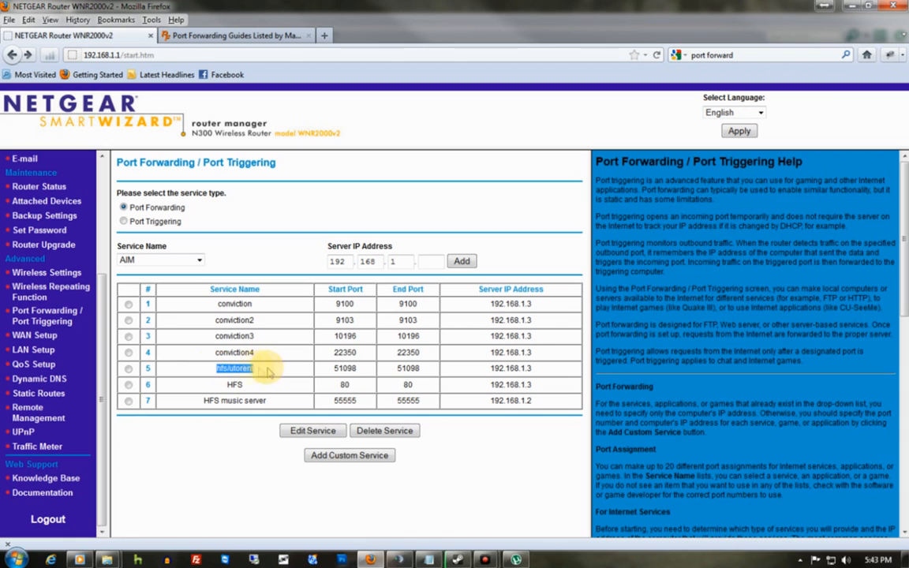
drag(268, 373, 177, 371)
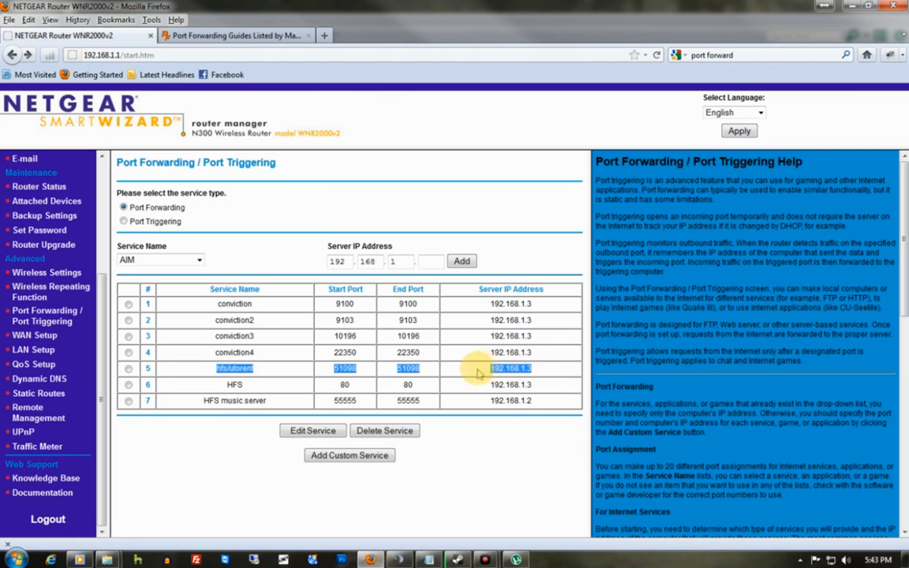
- Switch to µTorrent and apply the Connection preferences with 51098 as the incoming connections port
click(856, 7)
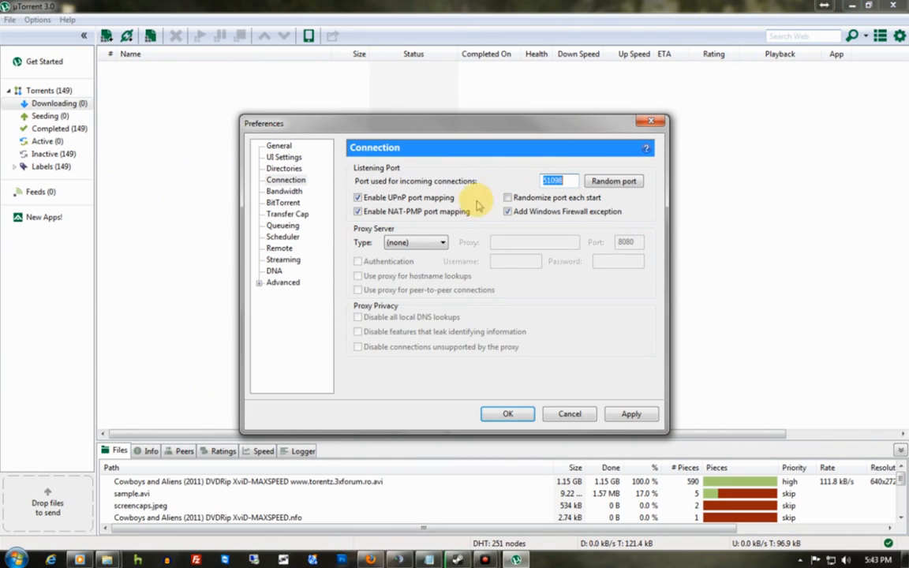
click(631, 414)
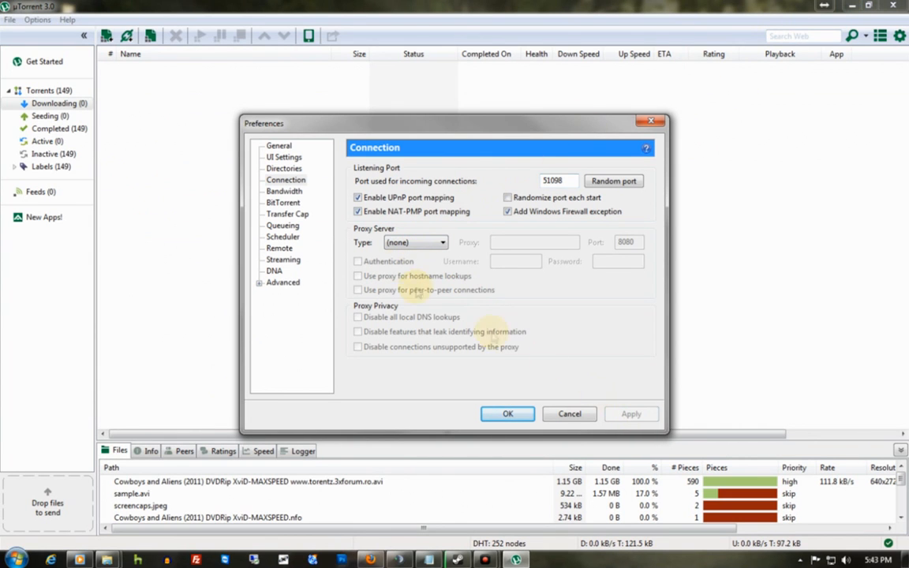
- Review the General, UI Settings, Directories and Connection pages of the µTorrent preferences
click(280, 148)
click(284, 158)
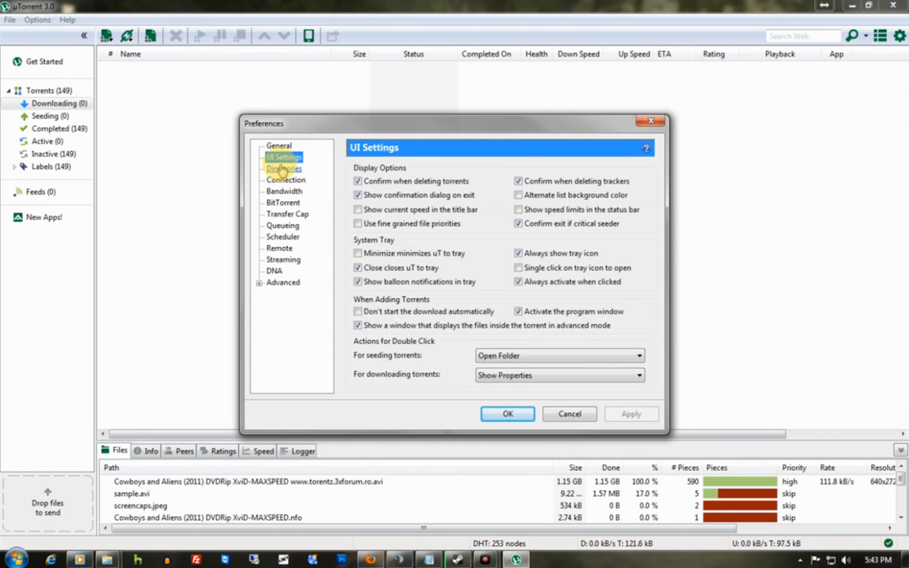
click(284, 169)
click(285, 180)
click(284, 169)
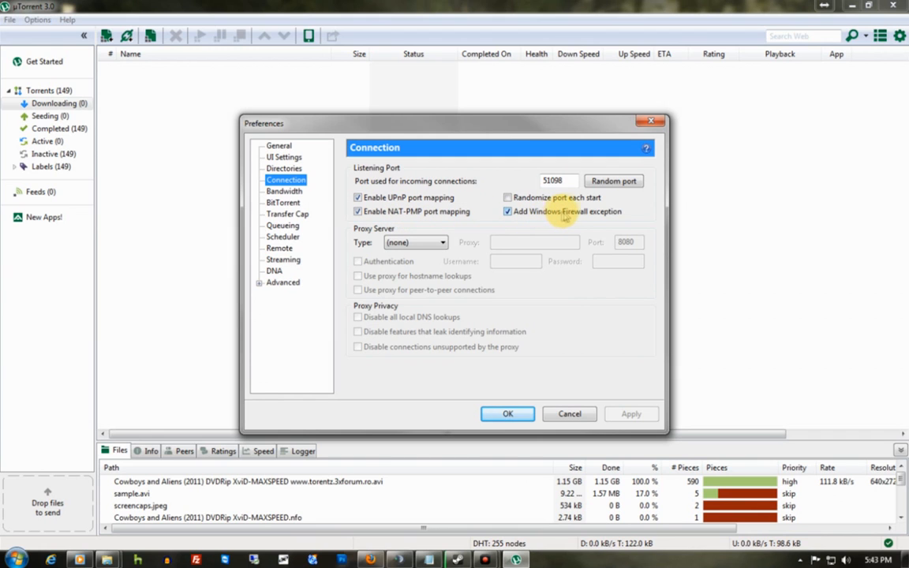
- Check the maximum upload rate in the Bandwidth preferences and accept the preferences
click(284, 191)
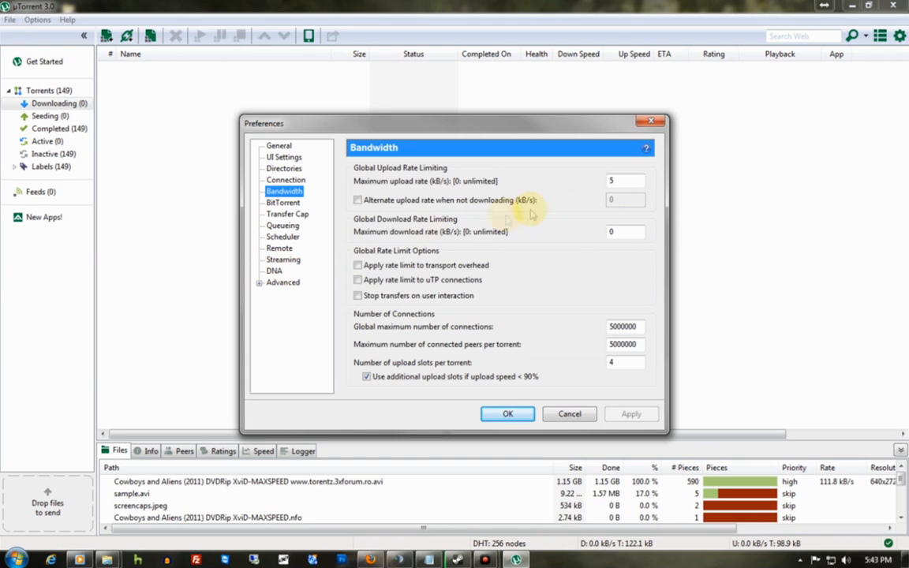
double_click(611, 181)
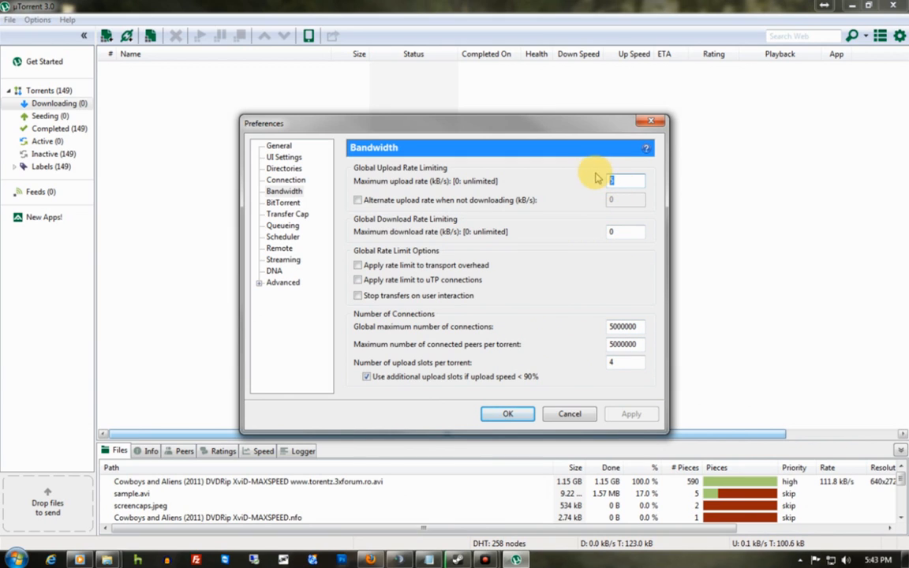
click(519, 414)
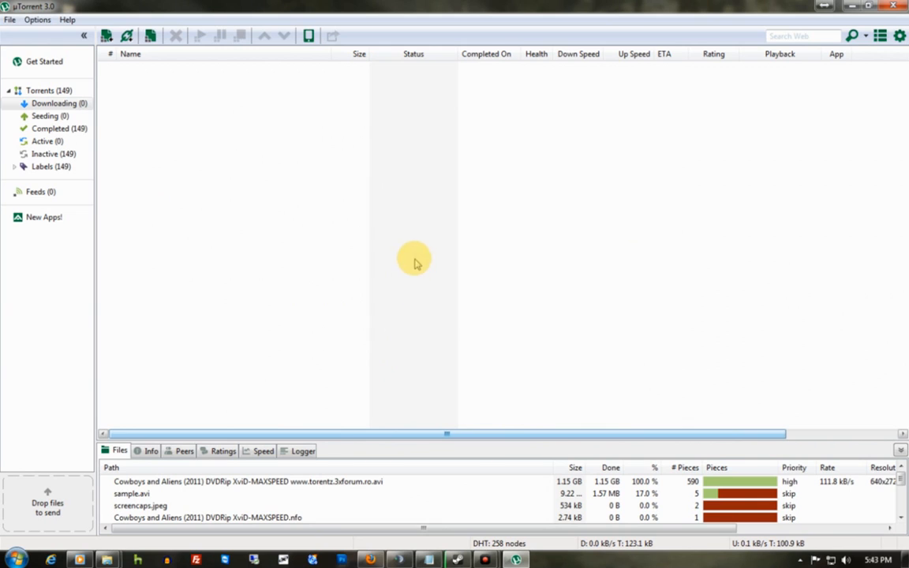